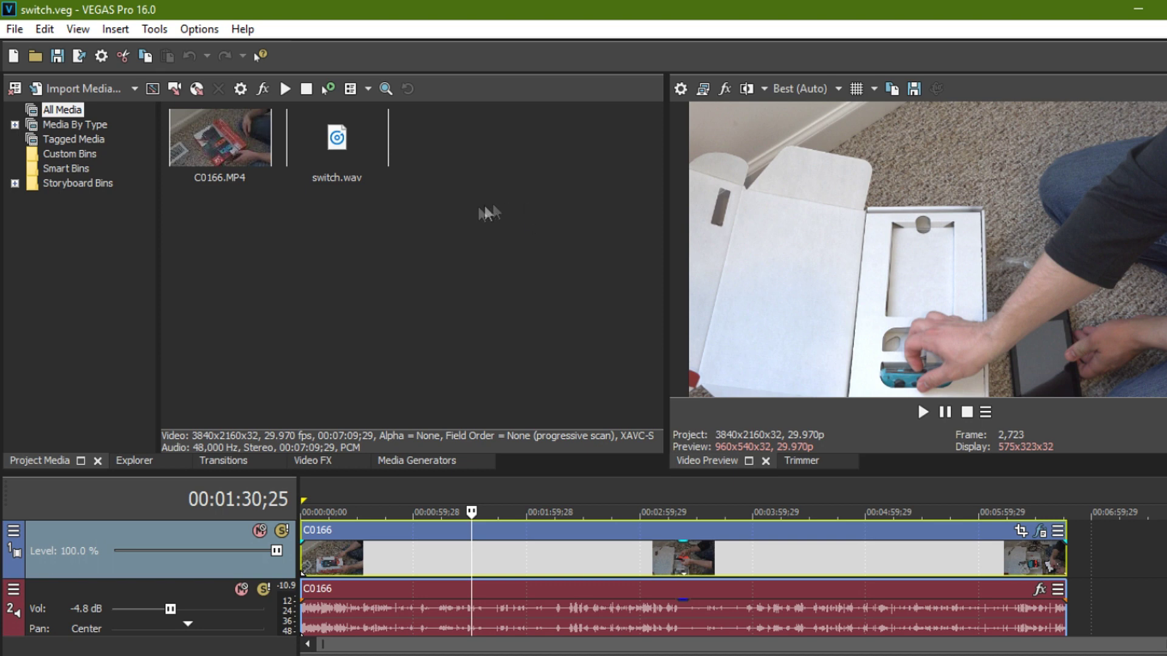
Jump and scrub through the C0166 unboxing clip between its start and about four minutes
left_click(249, 241)
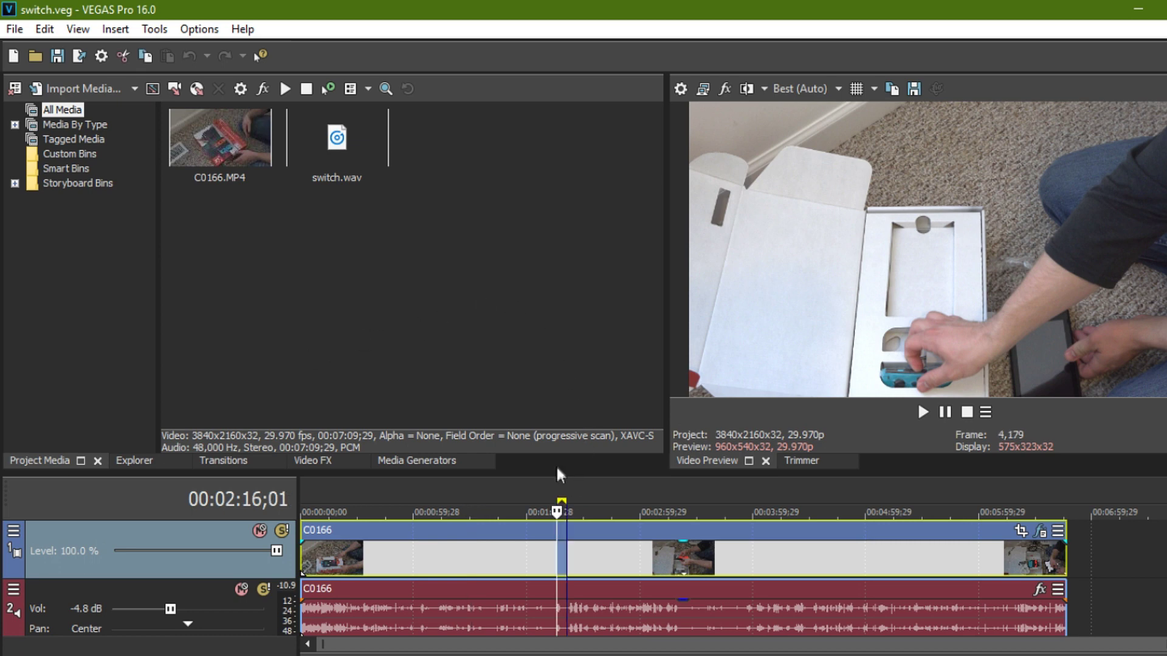
left_click(523, 489)
left_click(638, 499)
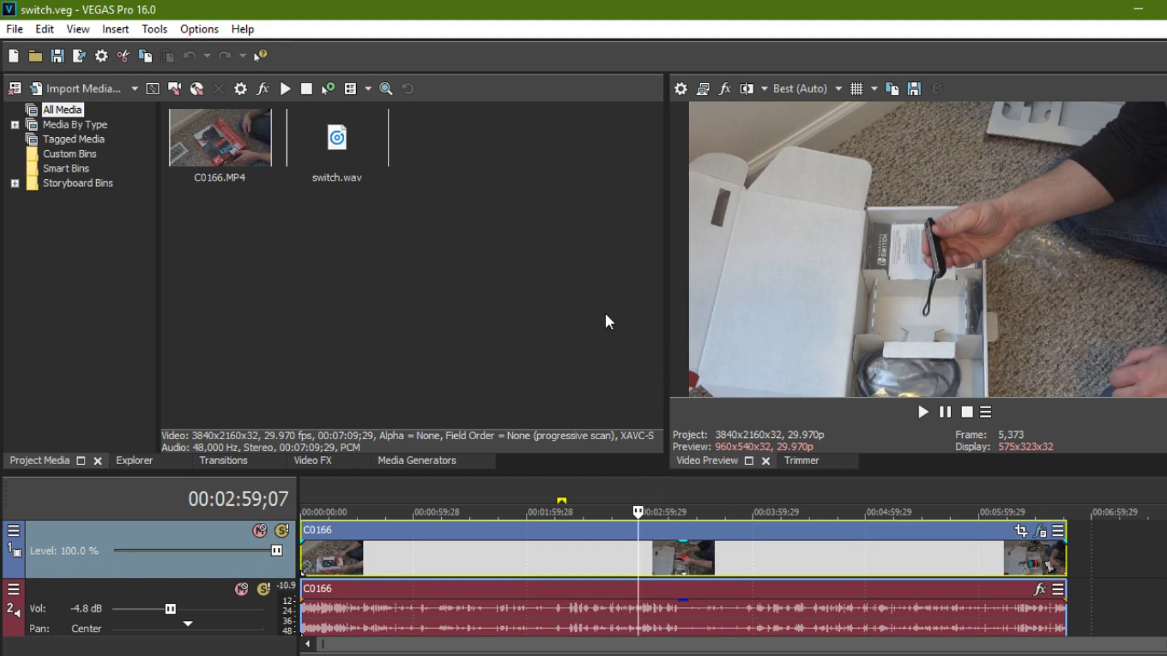
left_click(700, 495)
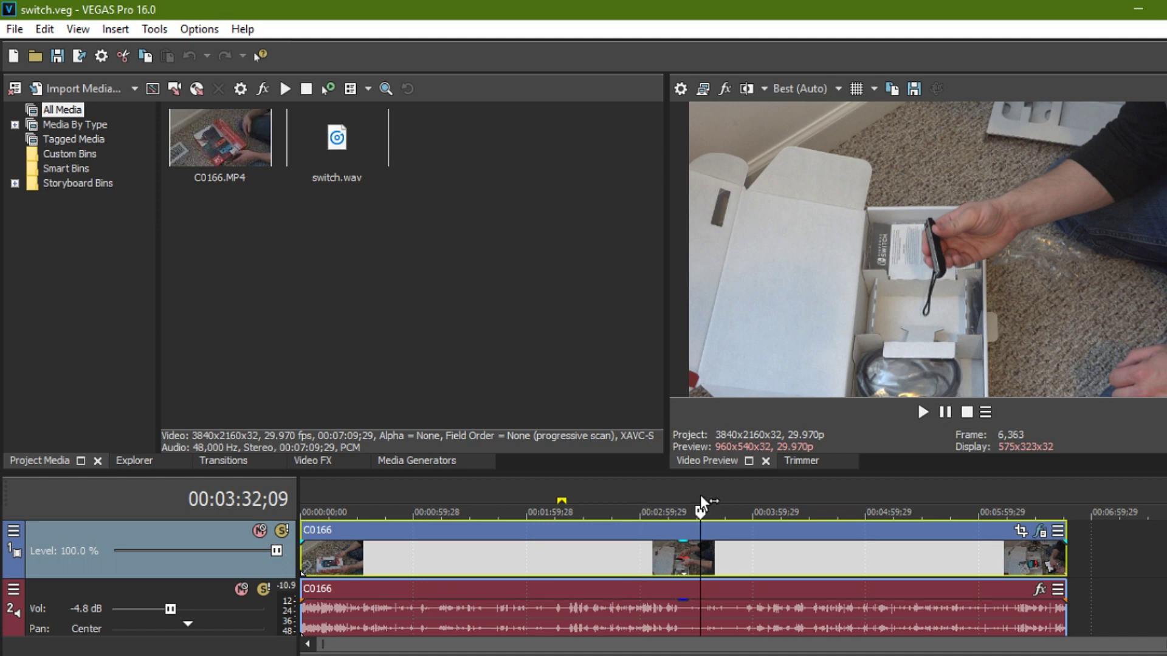
left_click(749, 494)
left_click(634, 498)
left_click(597, 496)
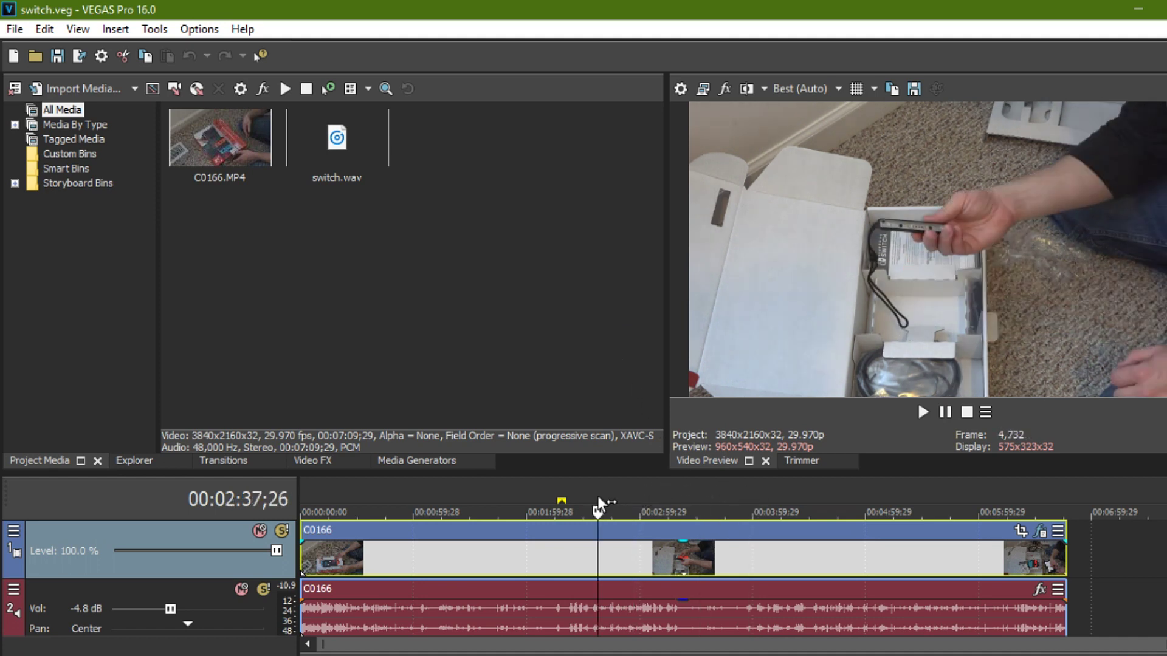
left_click(395, 492)
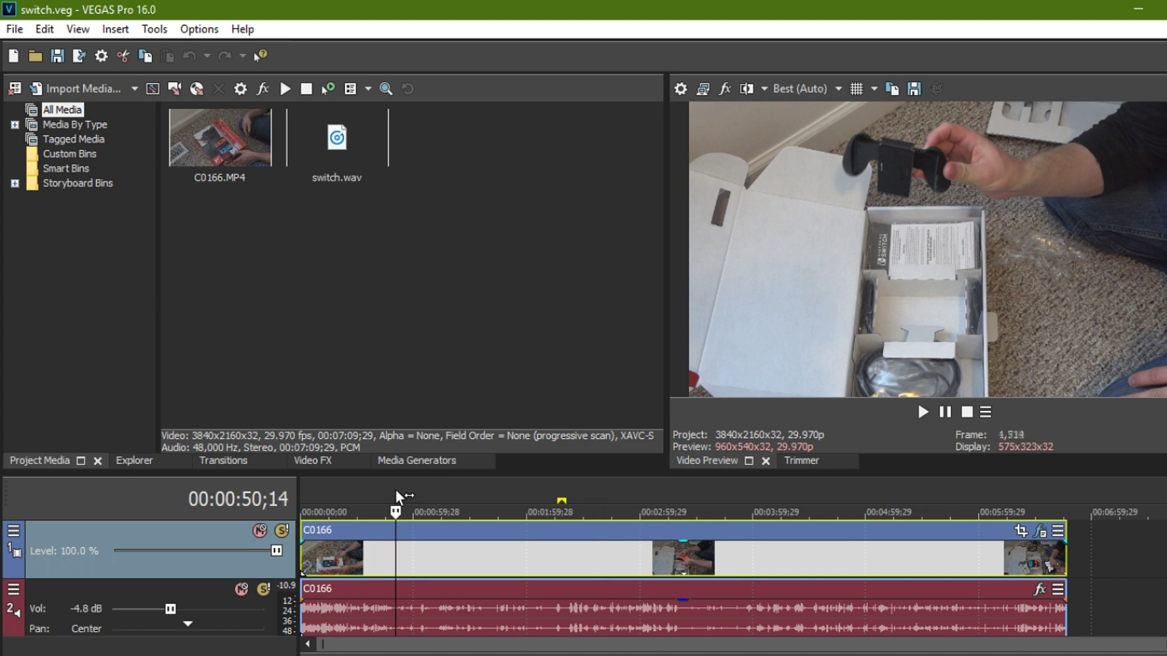
left_click(450, 495)
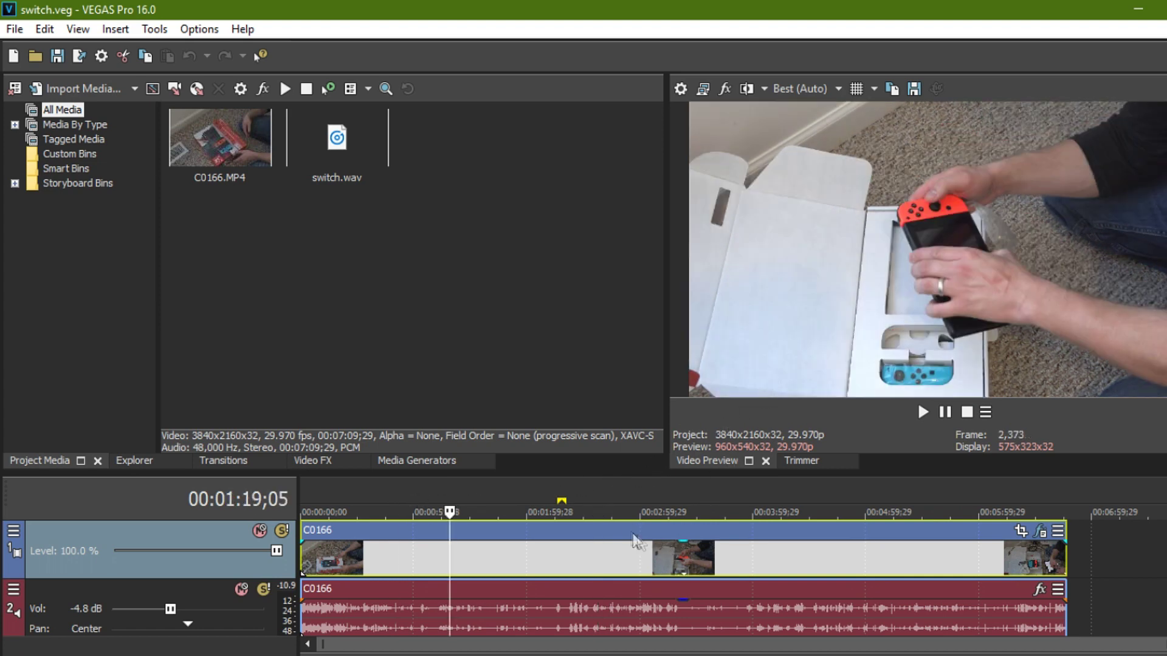
left_click(626, 498)
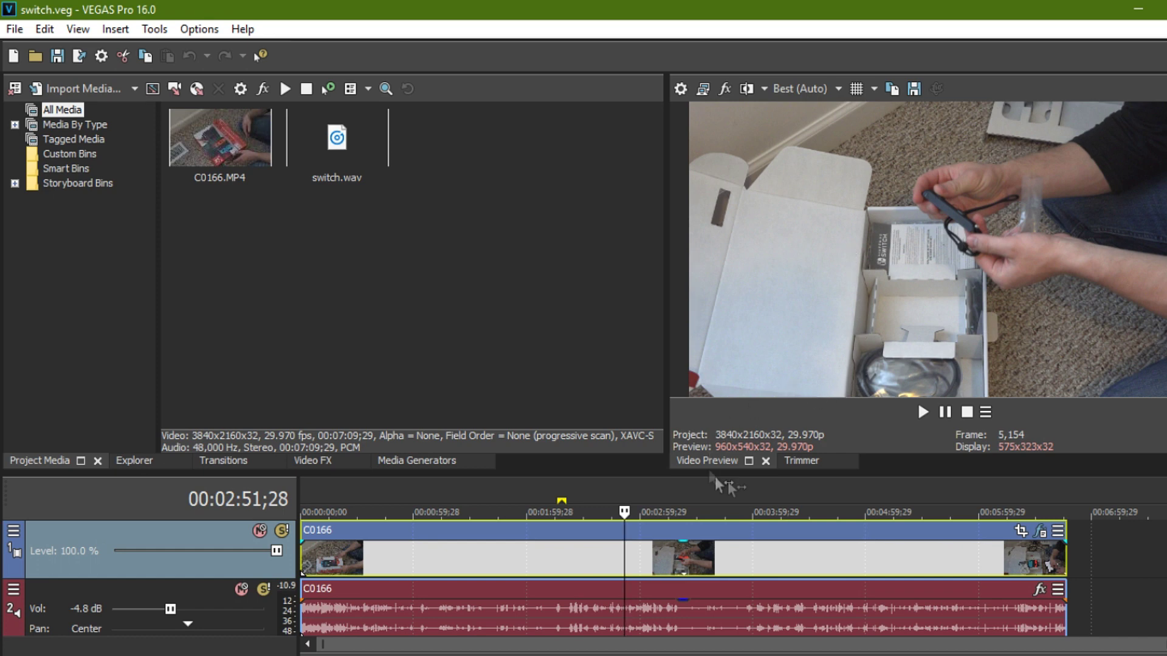
left_click(443, 490)
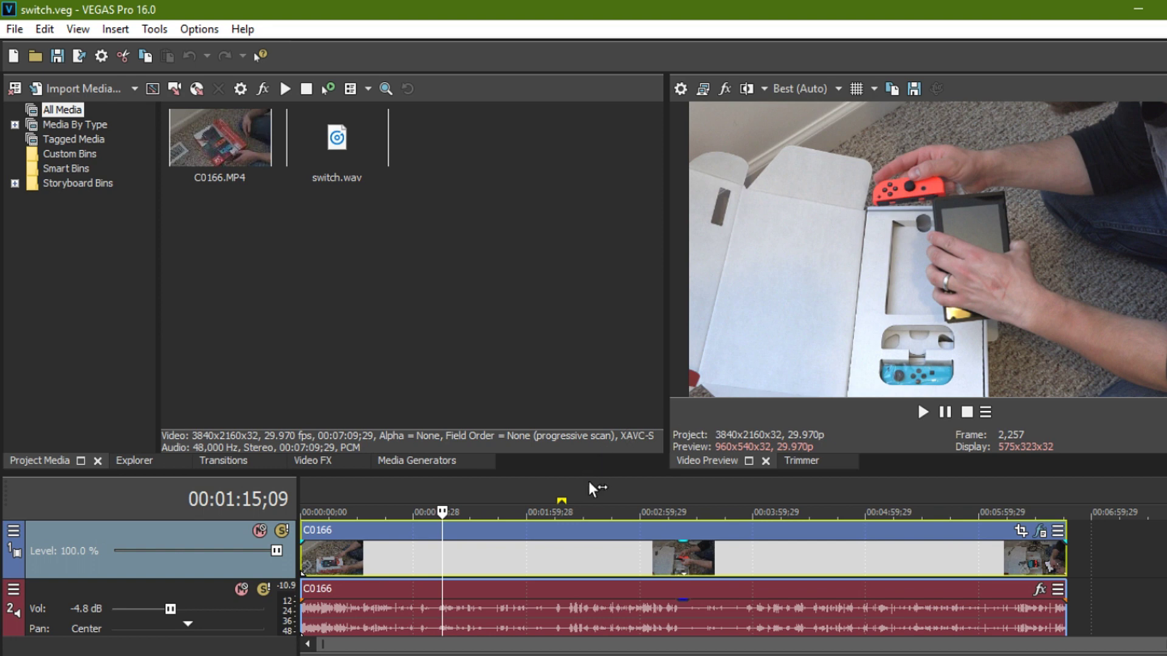
left_click_drag(590, 488, 485, 495)
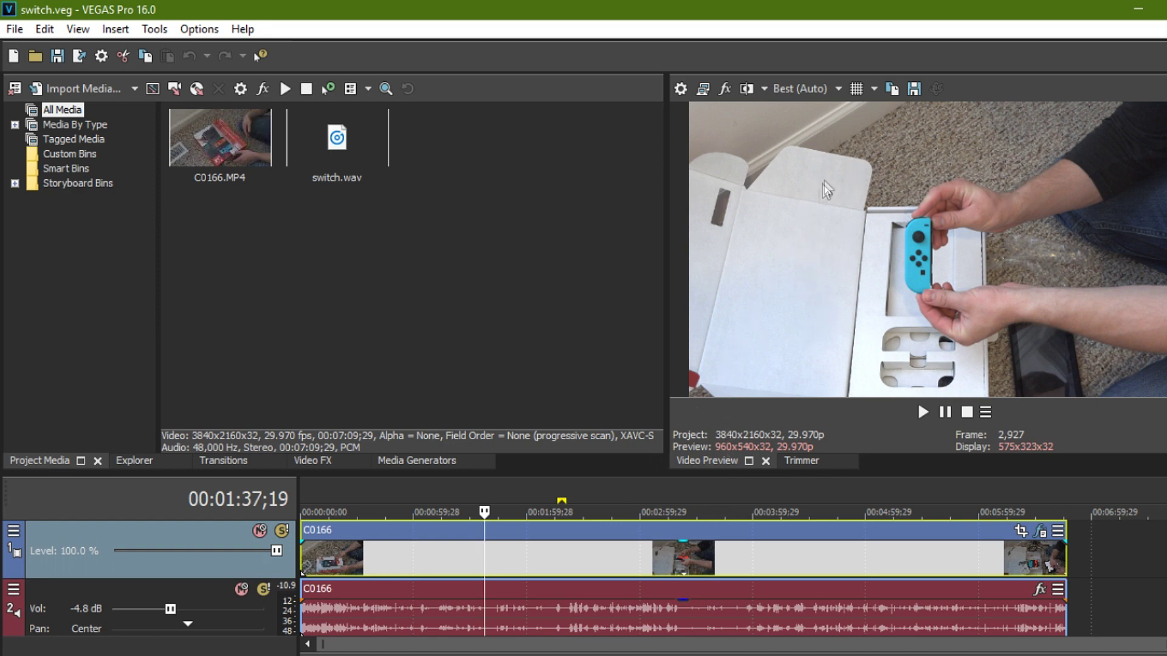
Set preview quality to Draft (Auto) and mute the audio track
left_click(838, 87)
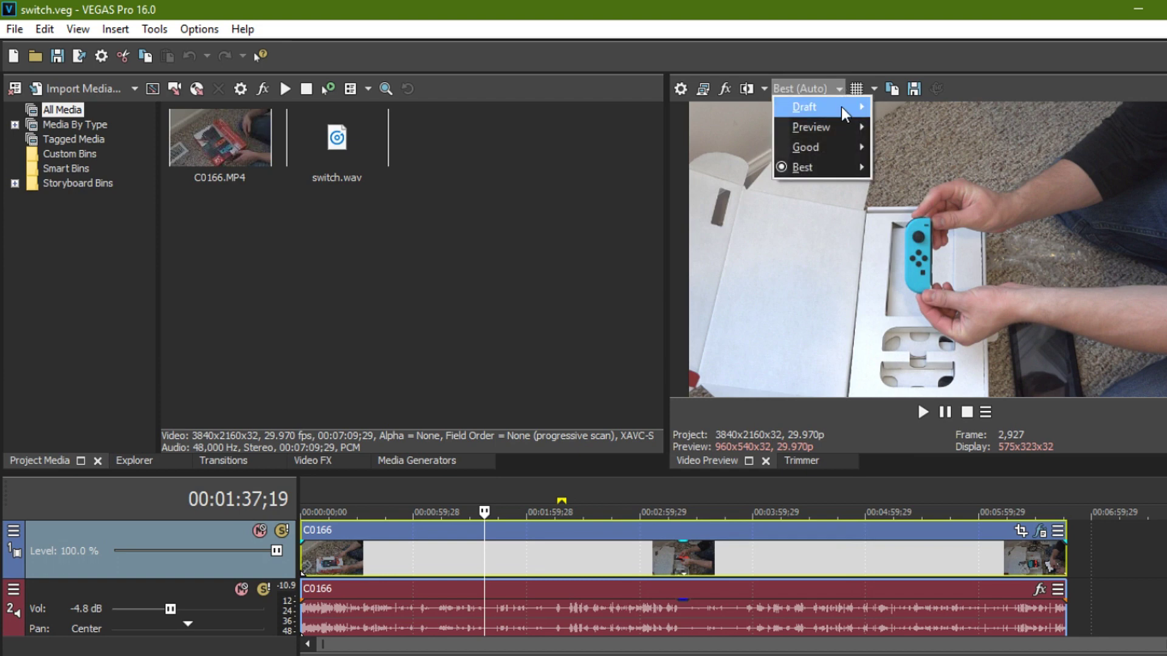
mouse_move(844, 112)
left_click(888, 108)
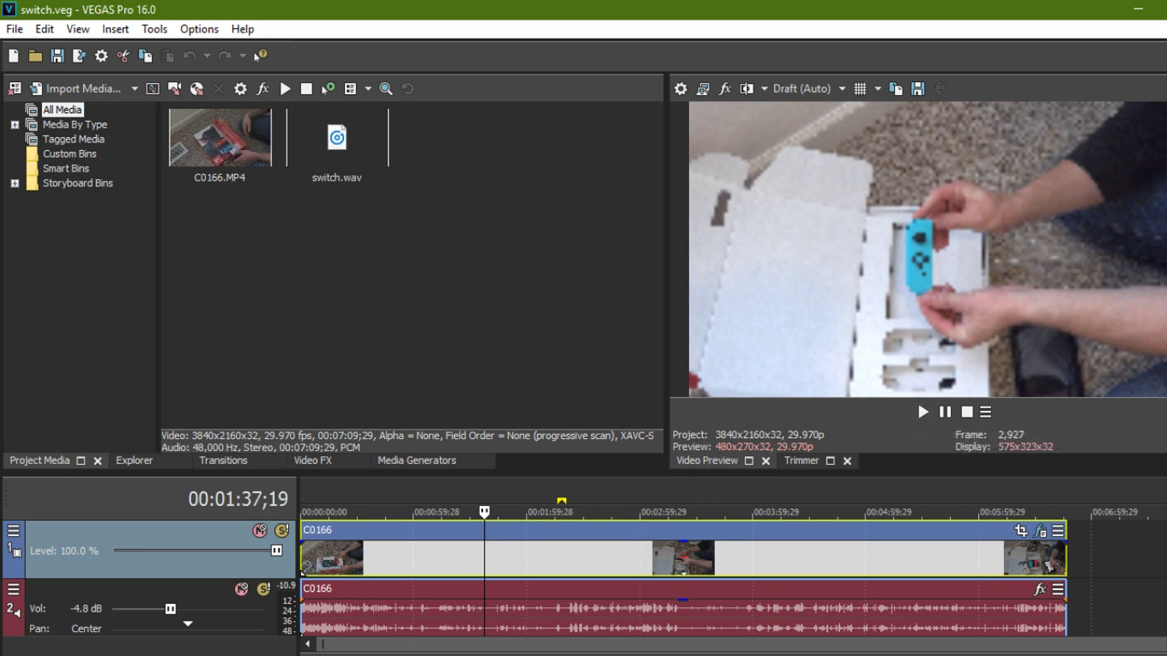
left_click(241, 589)
Play and pause the Video Preview to test playback smoothness
left_click(922, 412)
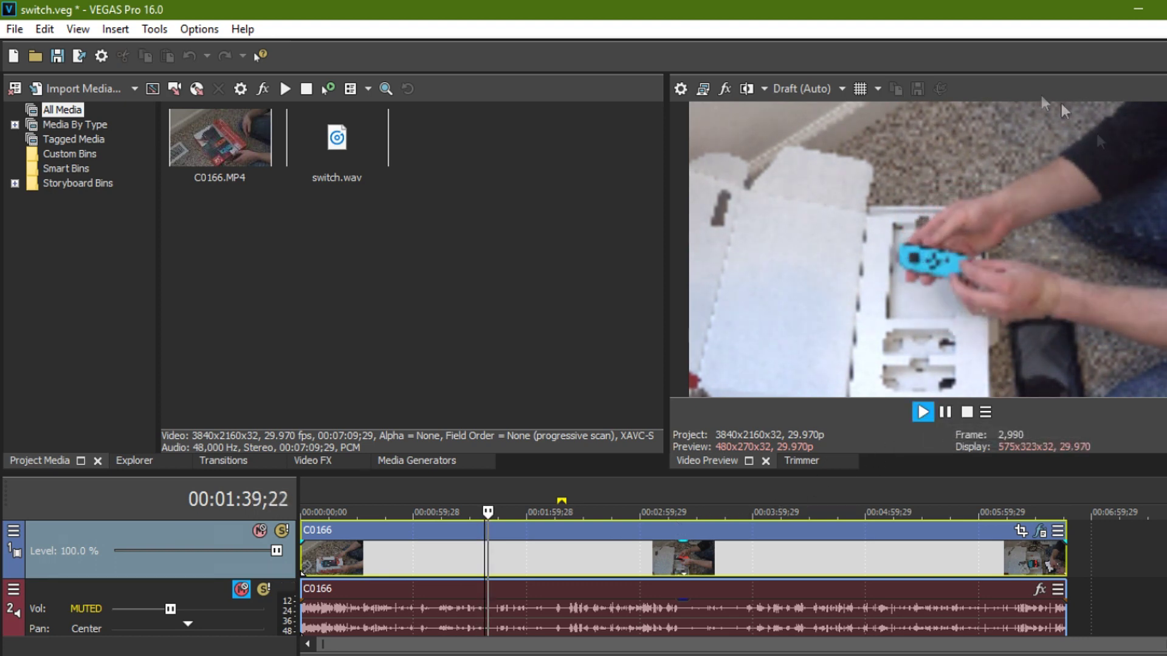
left_click(939, 413)
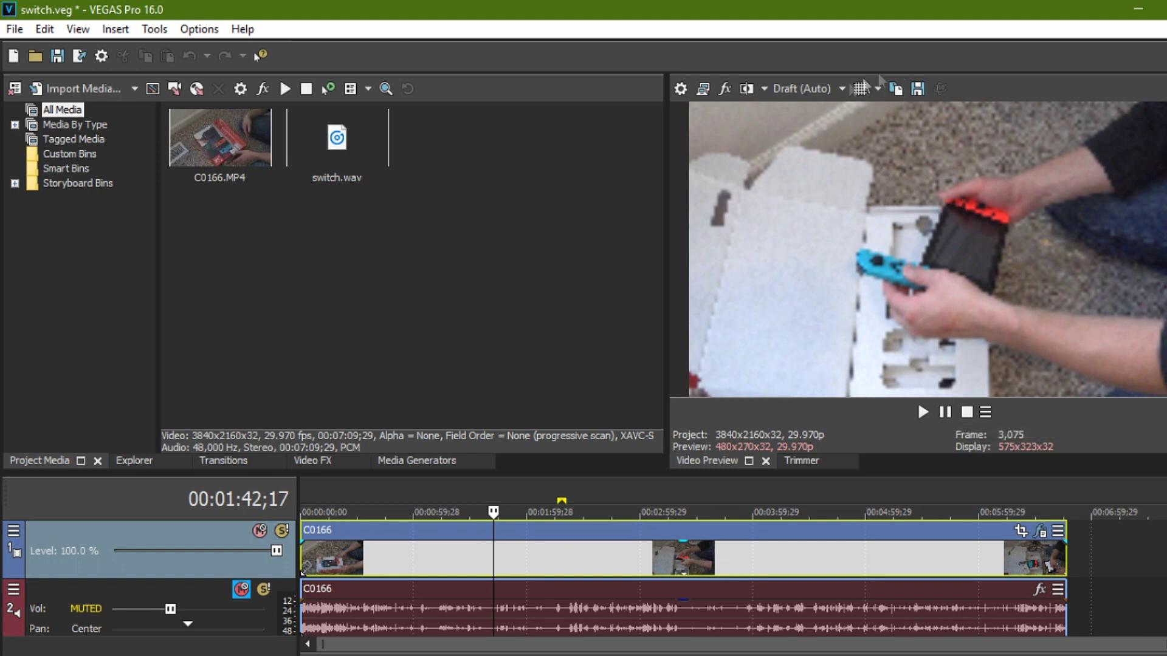
left_click(828, 90)
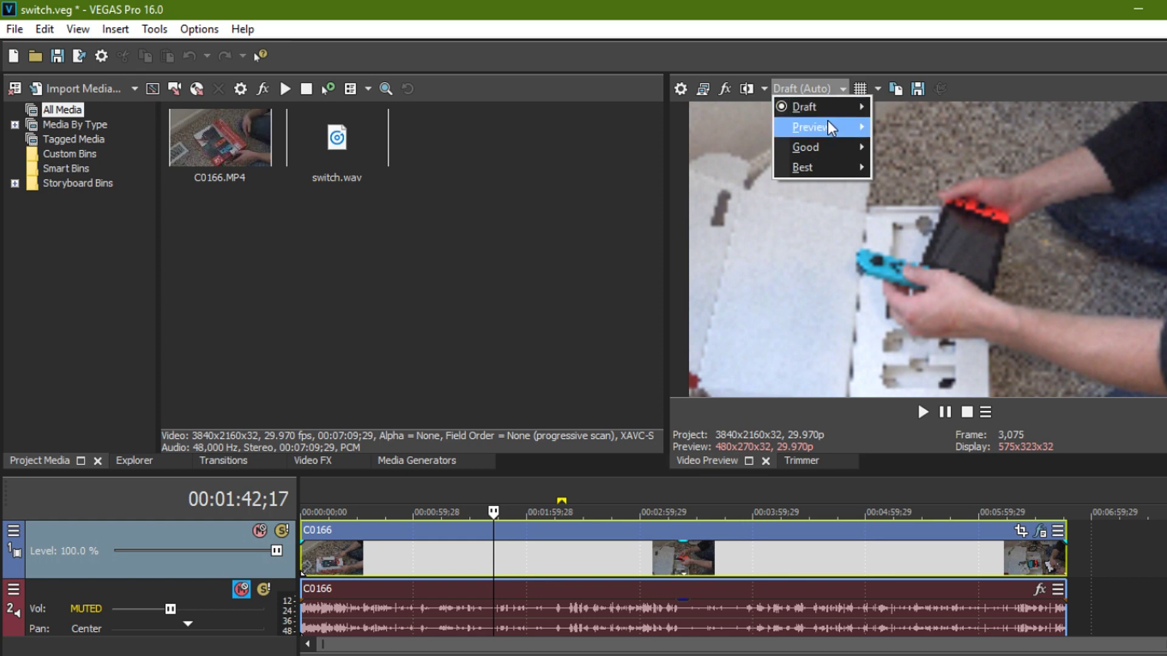
Restore the preview quality to Best (Auto)
mouse_move(825, 121)
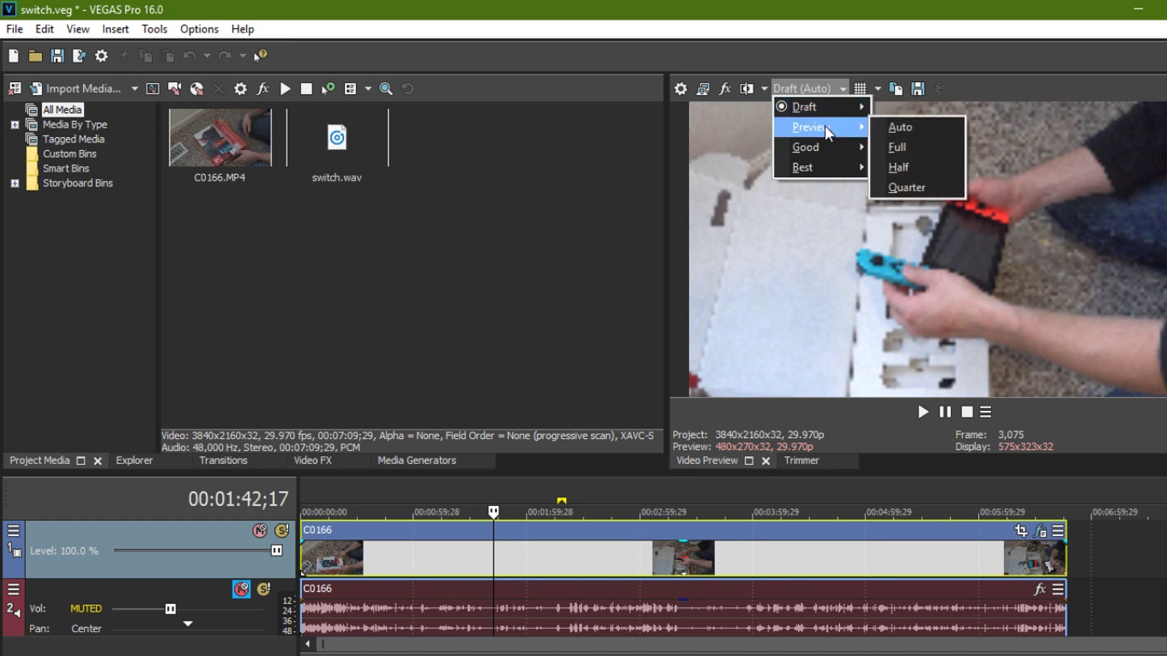
mouse_move(819, 165)
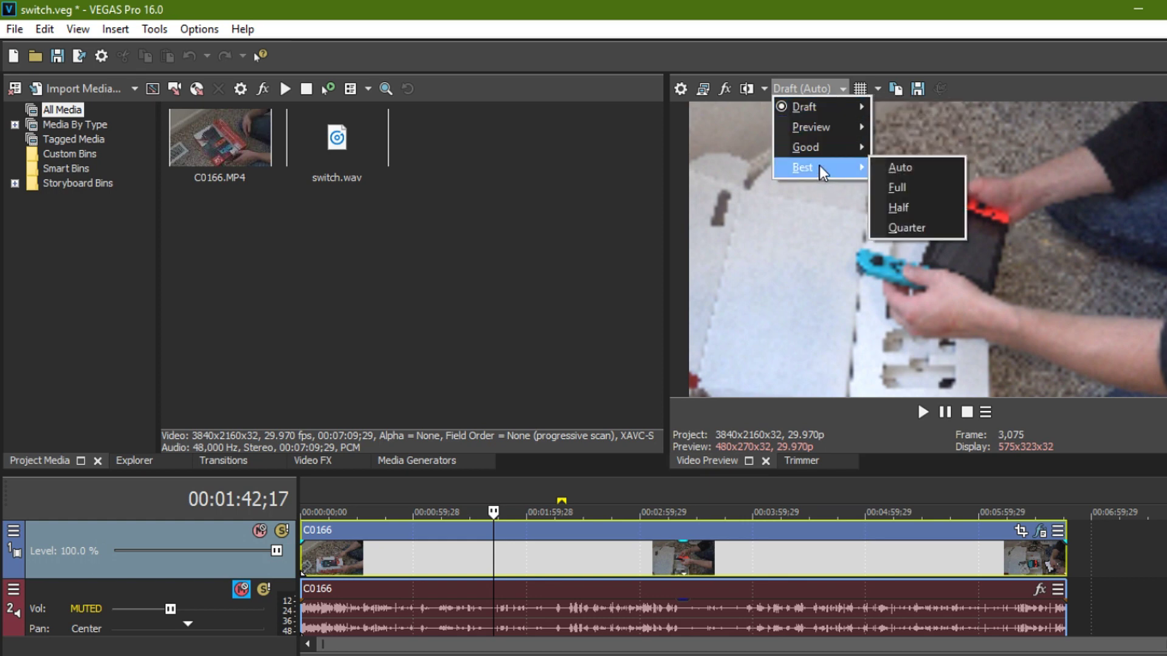
left_click(893, 168)
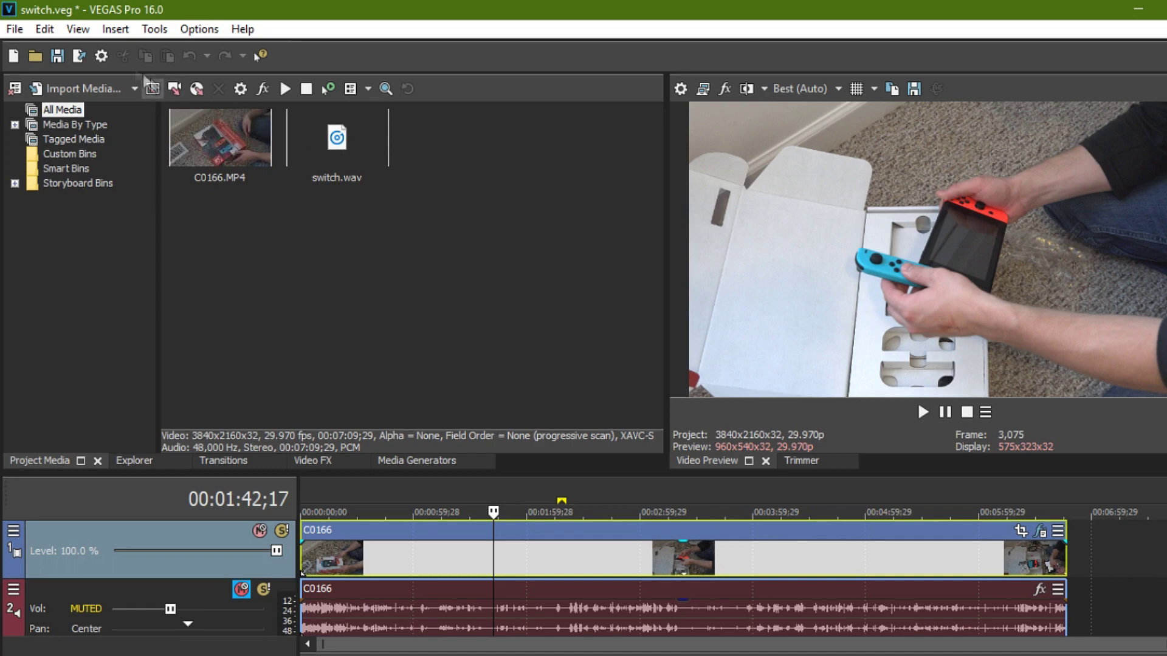
Open Options > Preferences on the Video tab
left_click(116, 29)
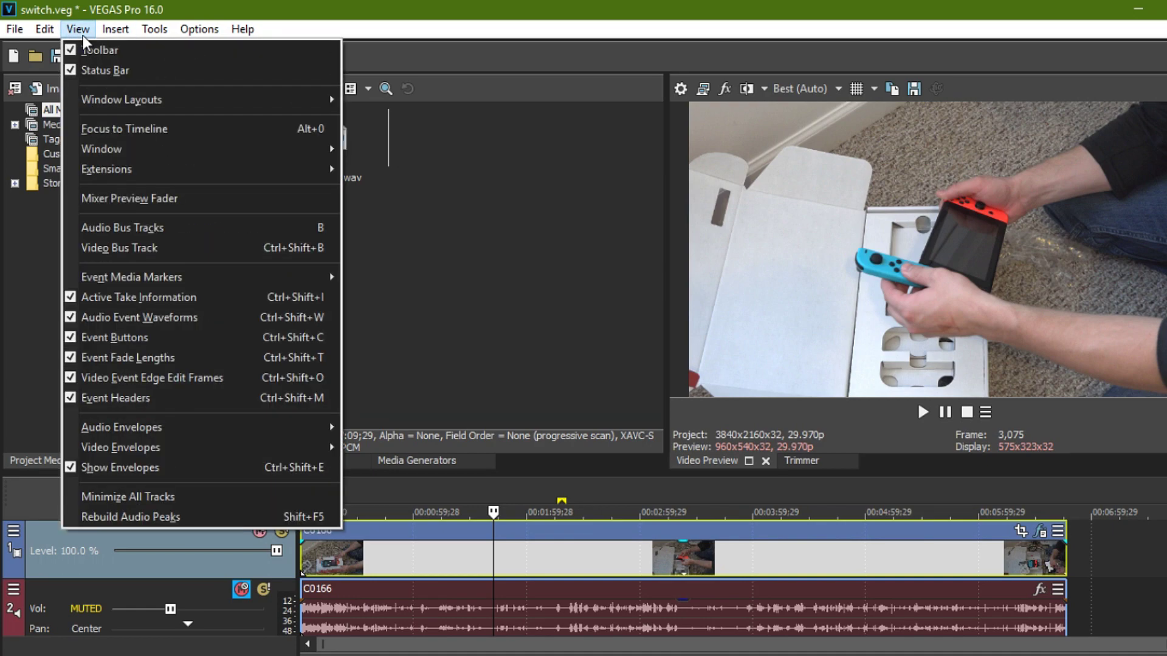
mouse_move(177, 31)
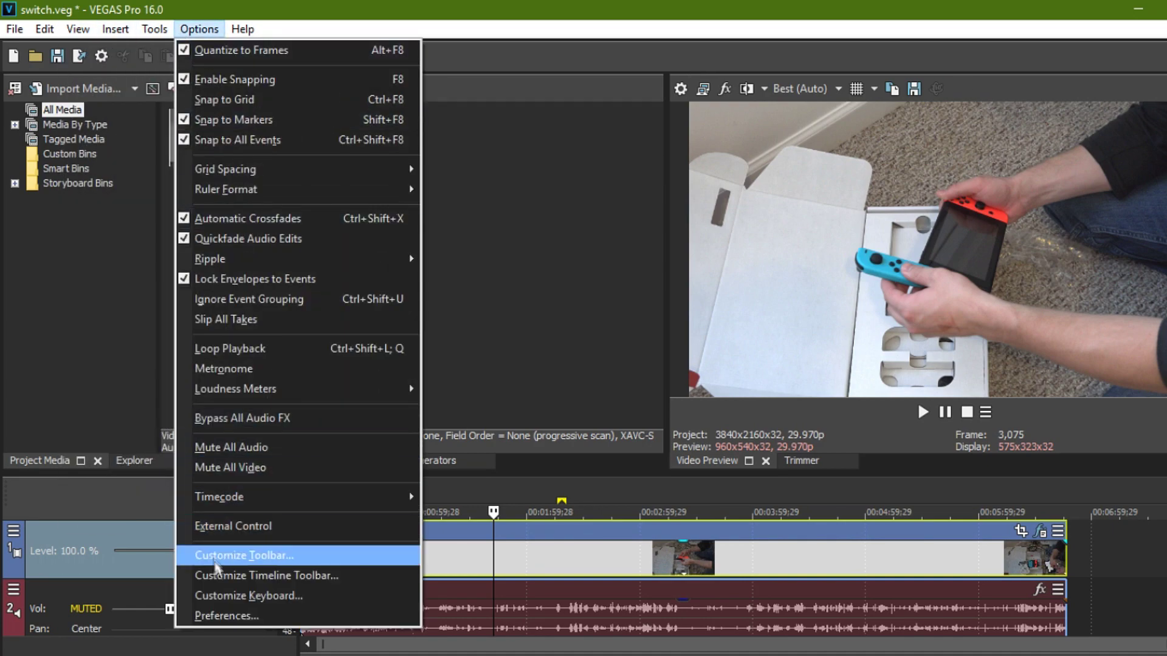
left_click(233, 615)
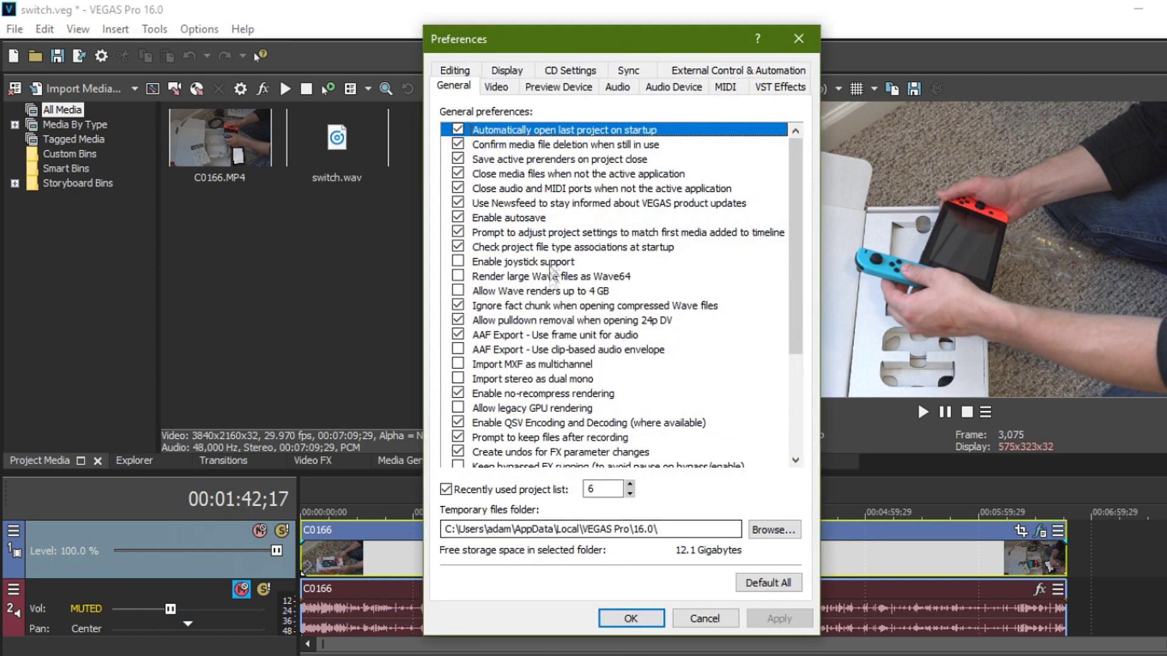
left_click(508, 87)
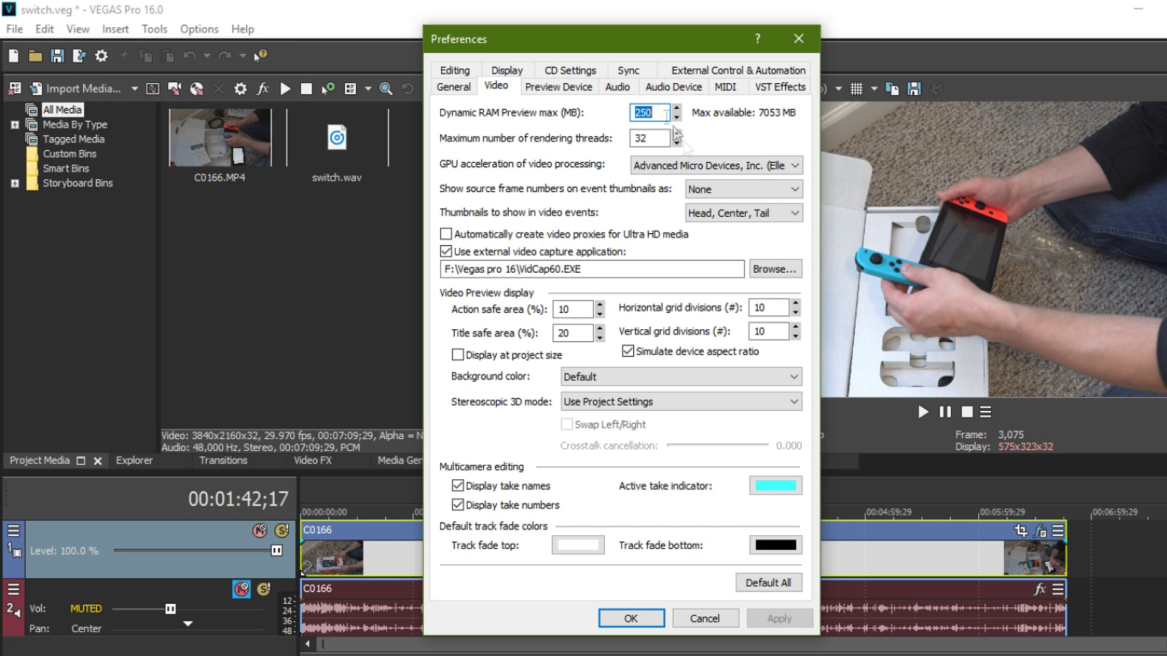
left_click_drag(679, 39, 621, 35)
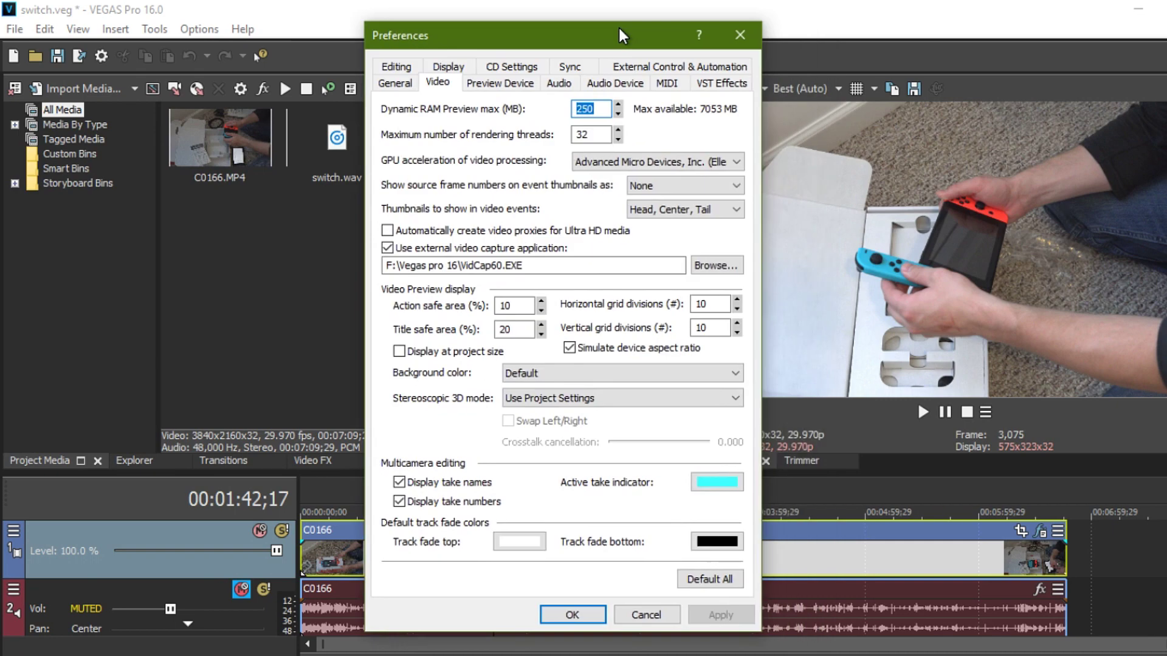
left_click(607, 108)
left_click(616, 166)
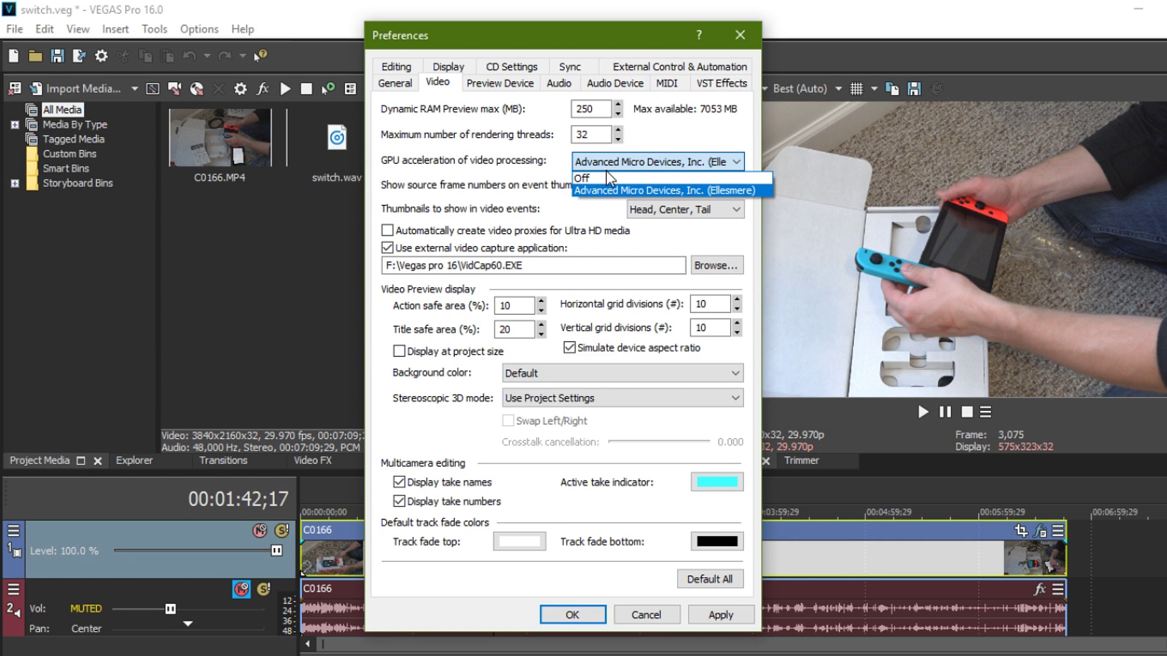
Keep GPU acceleration on Advanced Micro Devices, Inc. (Ellesmere) and apply the preferences
left_click(606, 166)
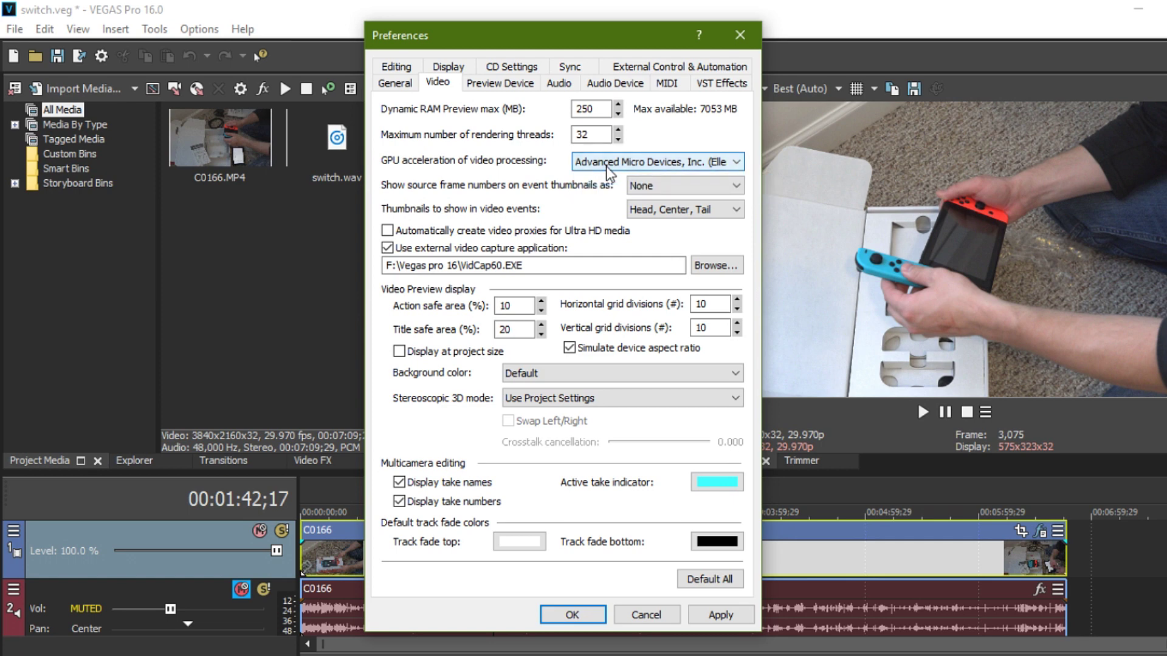
left_click(606, 166)
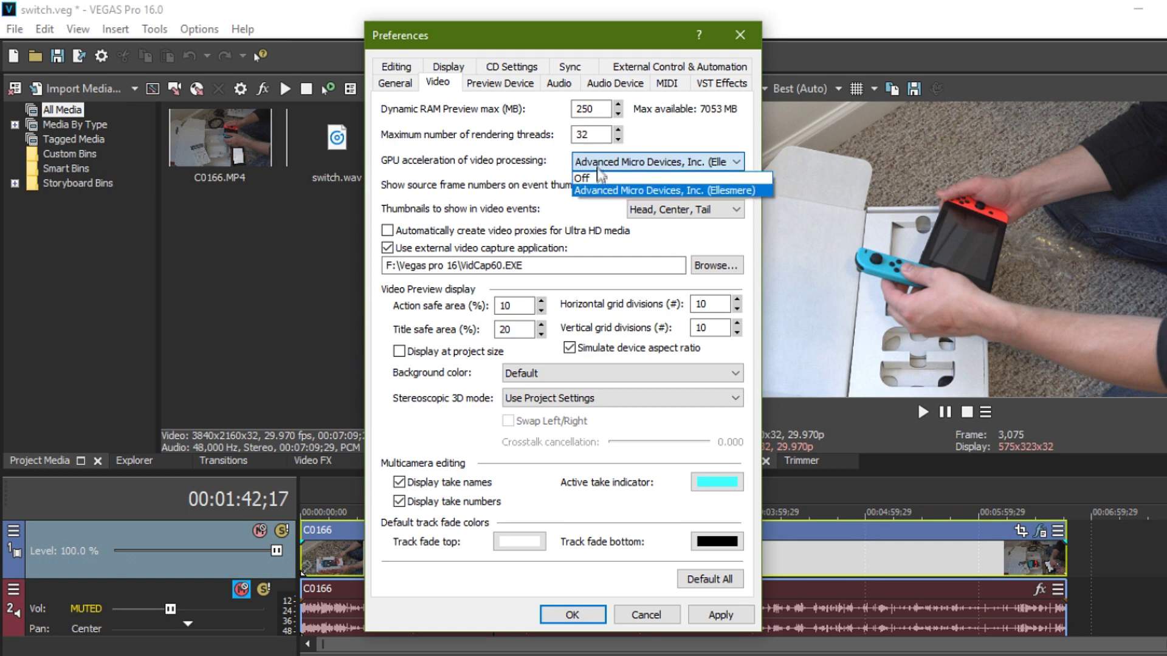
left_click(600, 193)
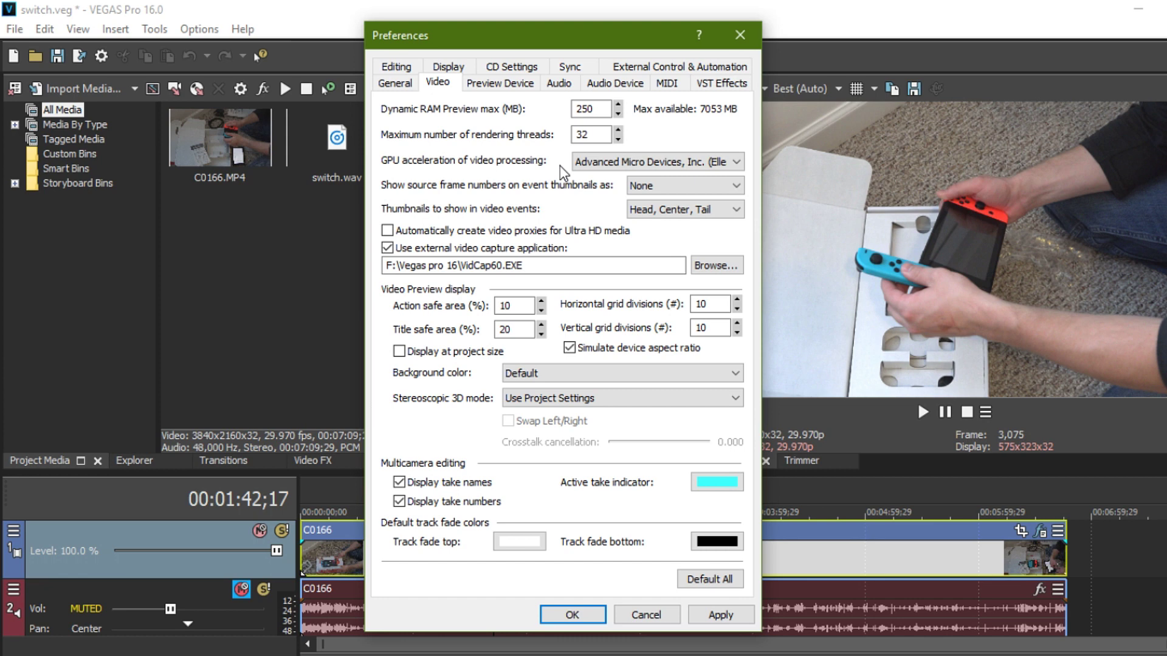
left_click(623, 161)
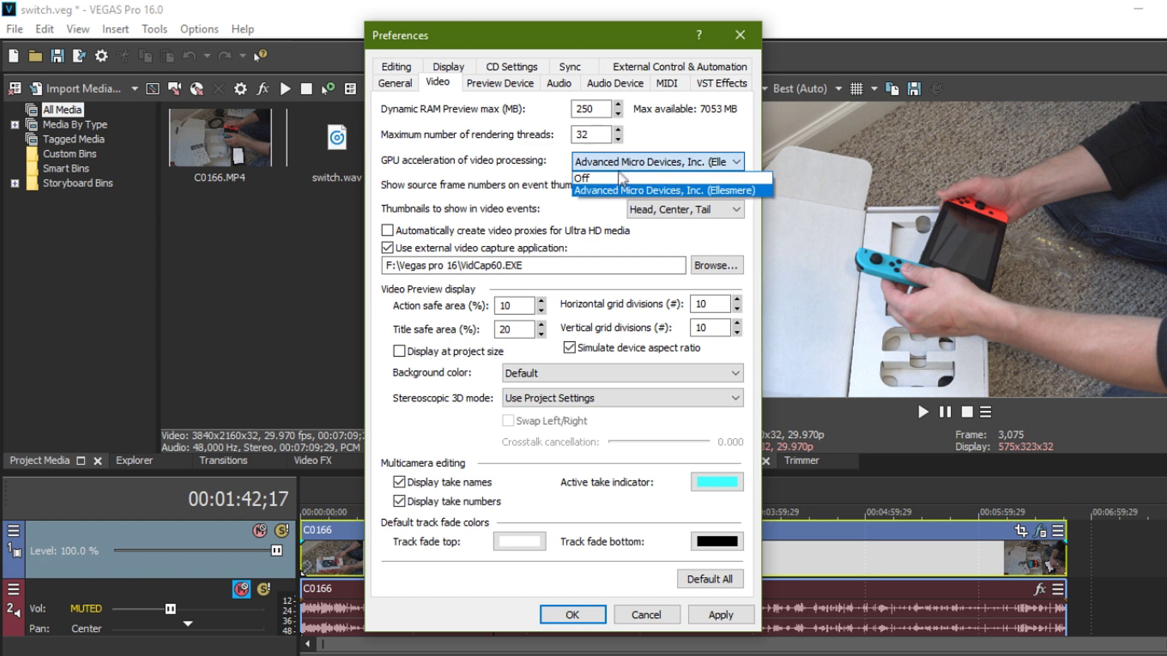
left_click(617, 187)
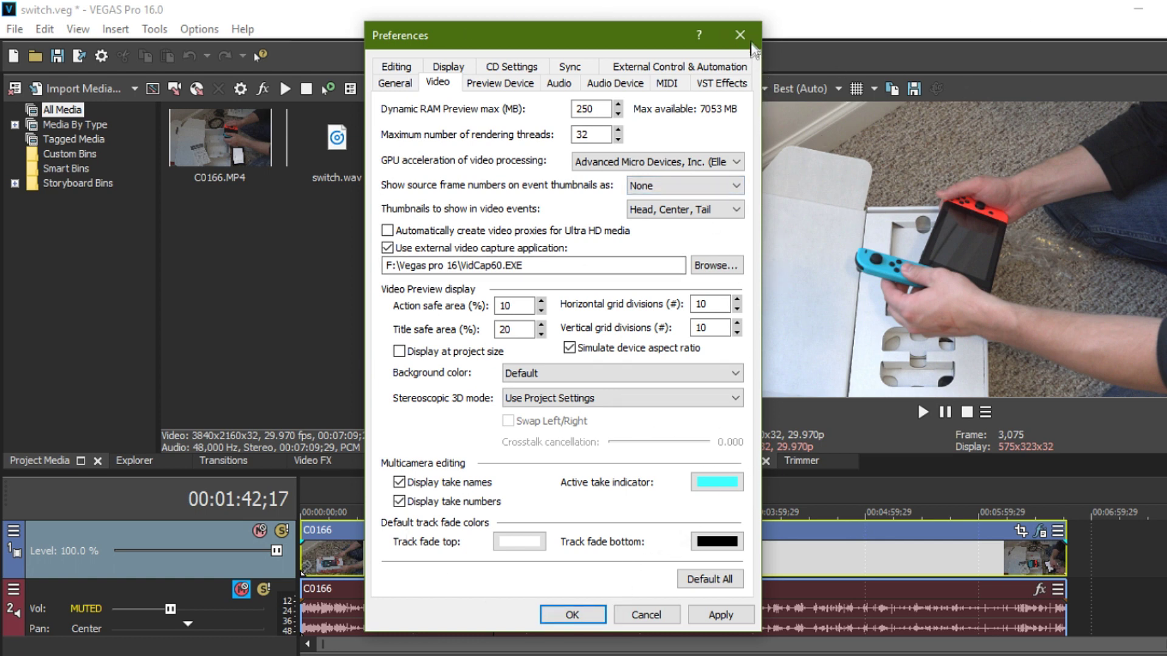
left_click(721, 615)
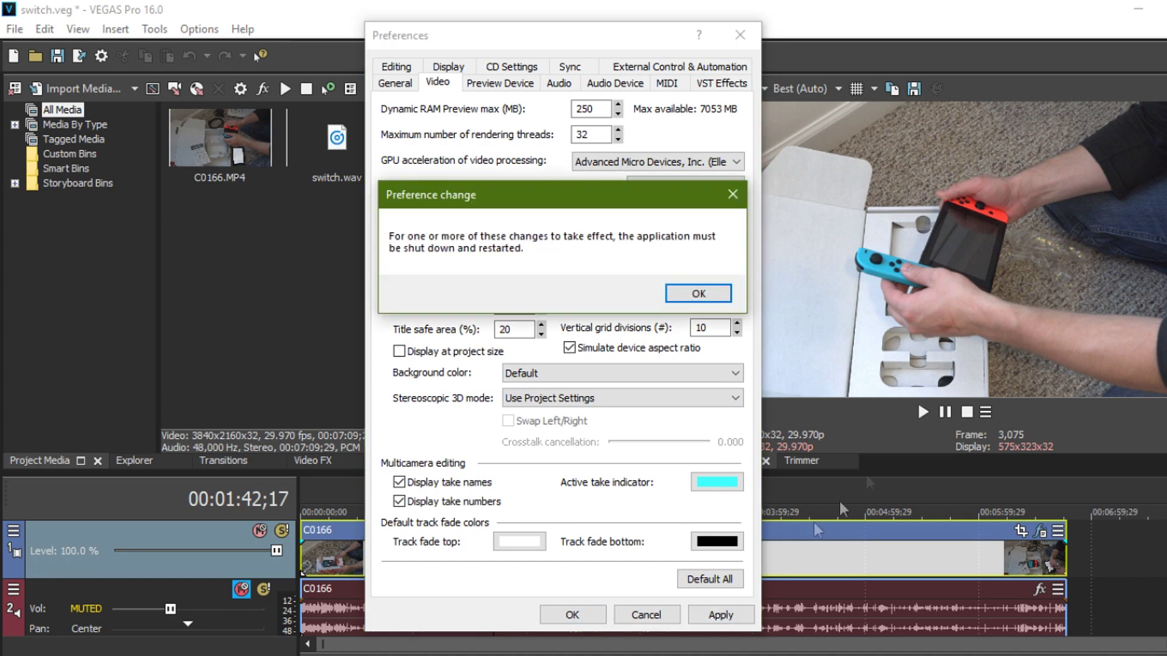
Acknowledge the restart notice with OK and close the Preferences dialog
left_click(699, 294)
left_click(739, 35)
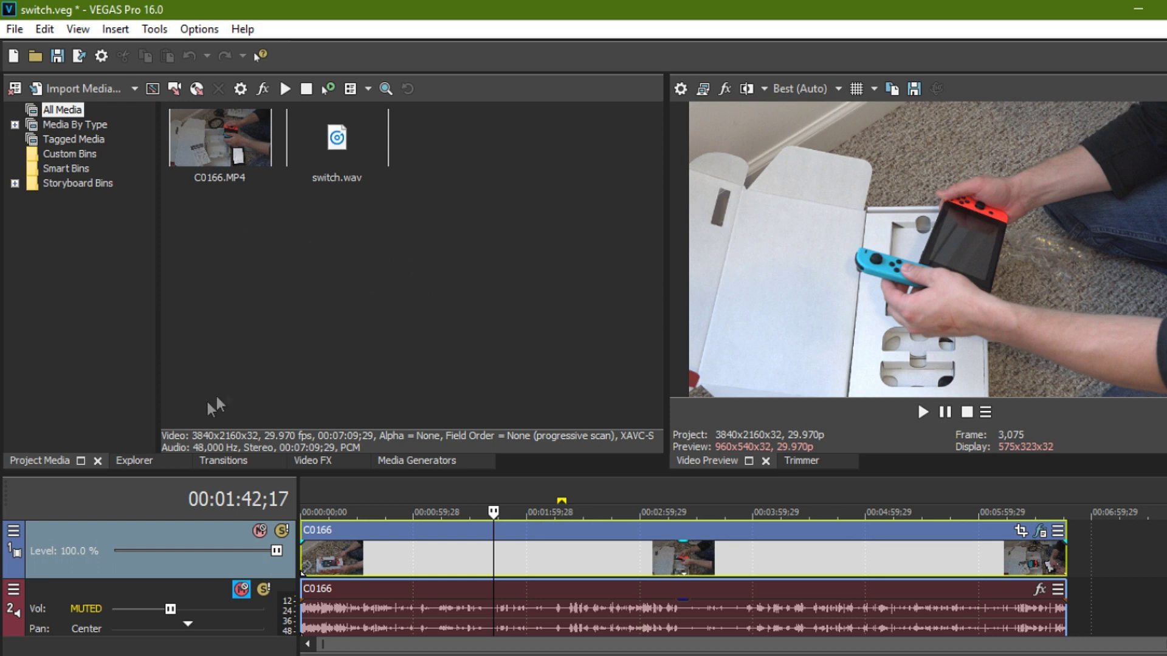
left_click(128, 460)
left_click(38, 459)
right_click(211, 142)
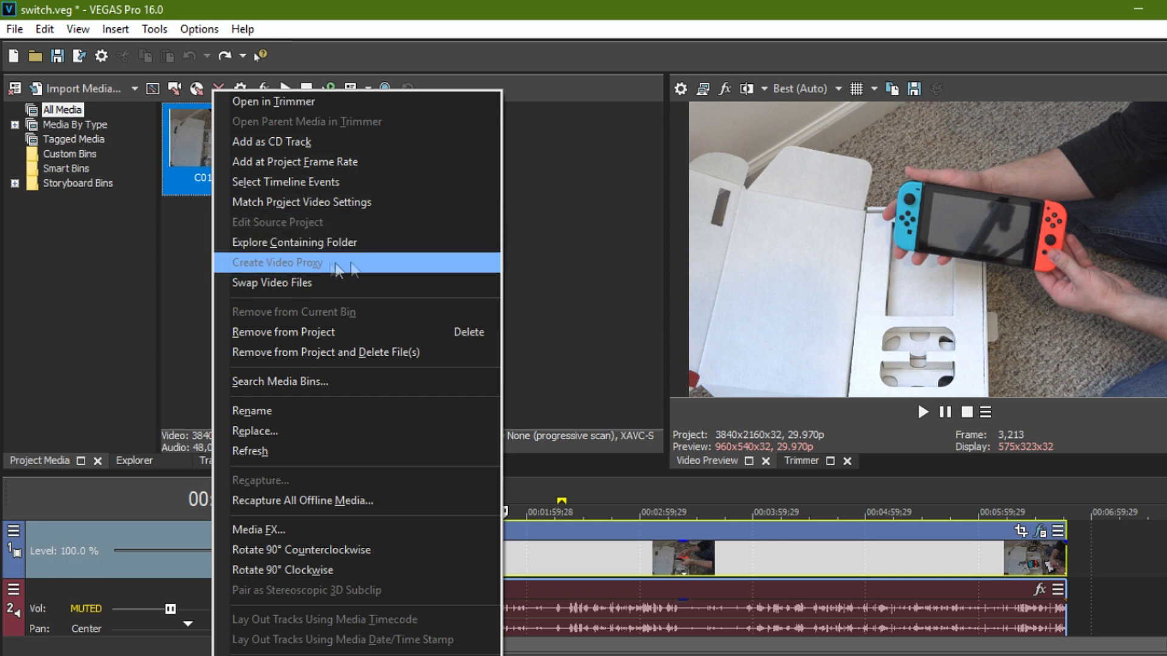
left_click(564, 264)
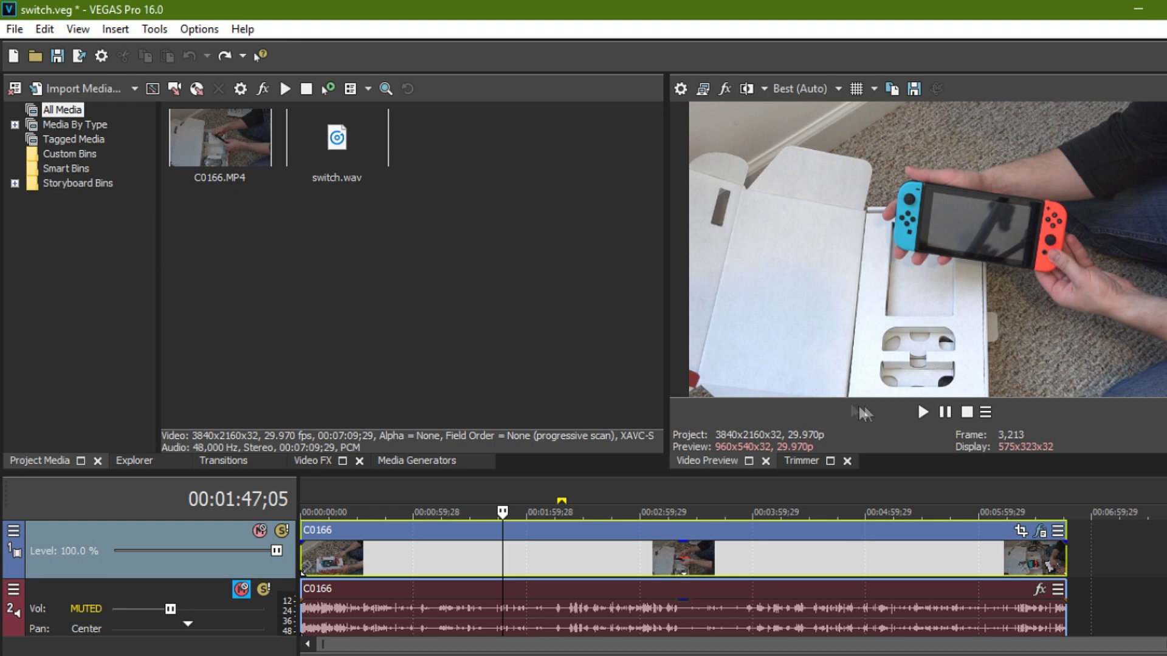
Play and pause the preview, then move the playhead to 00:03:16;23
left_click(923, 412)
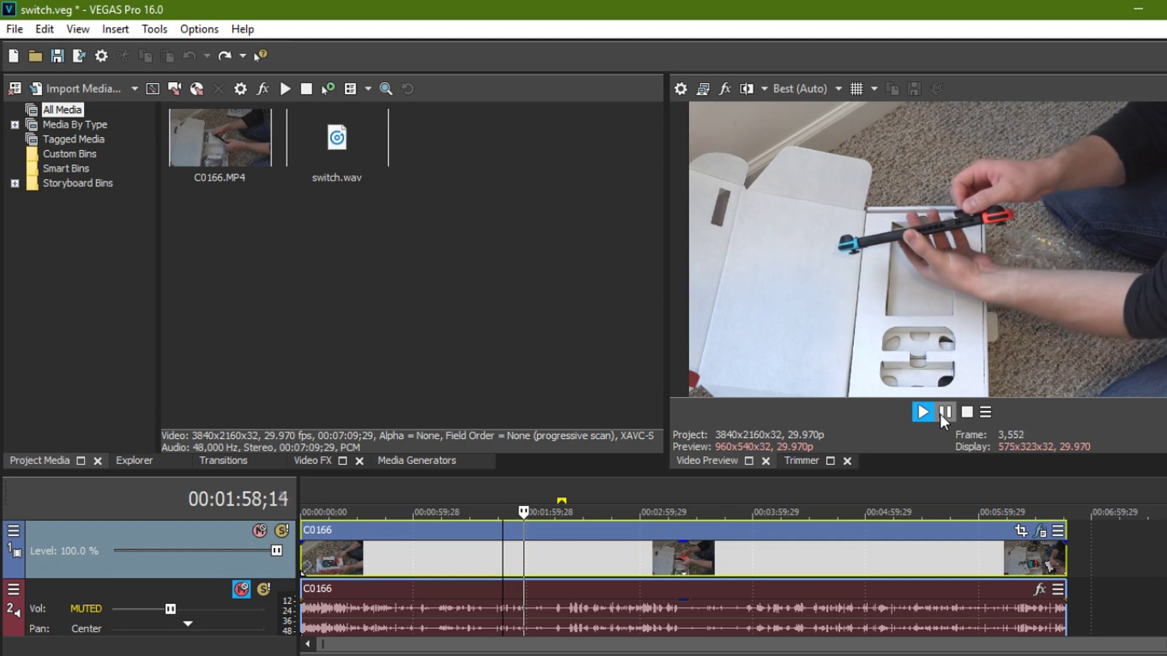
left_click(939, 414)
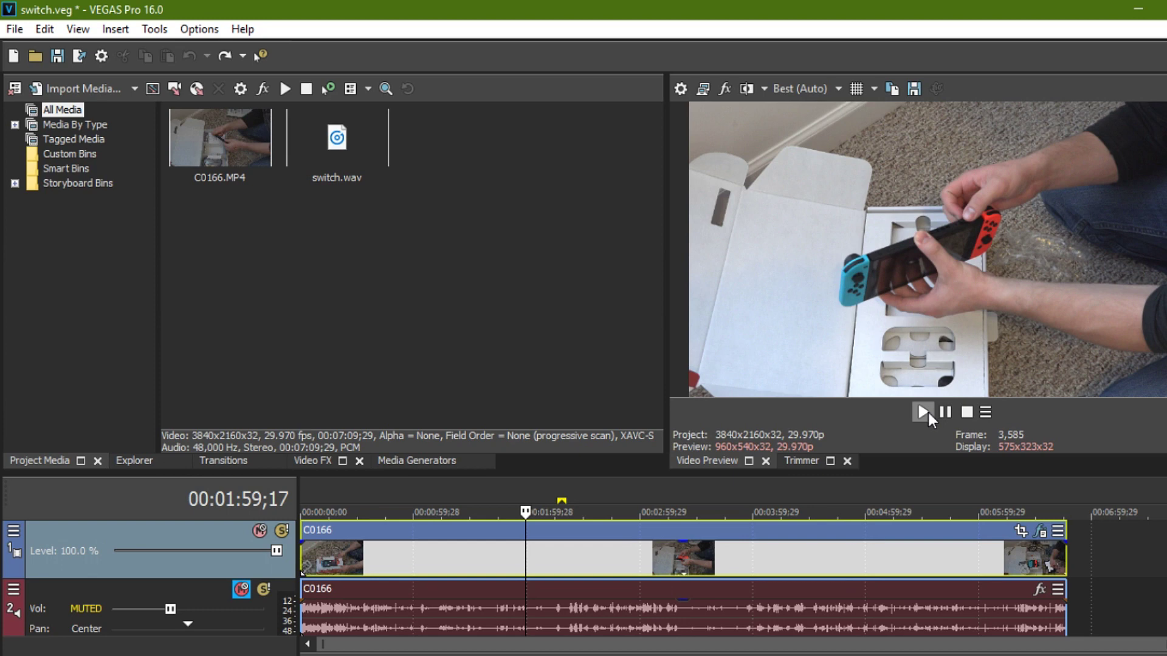
left_click(671, 498)
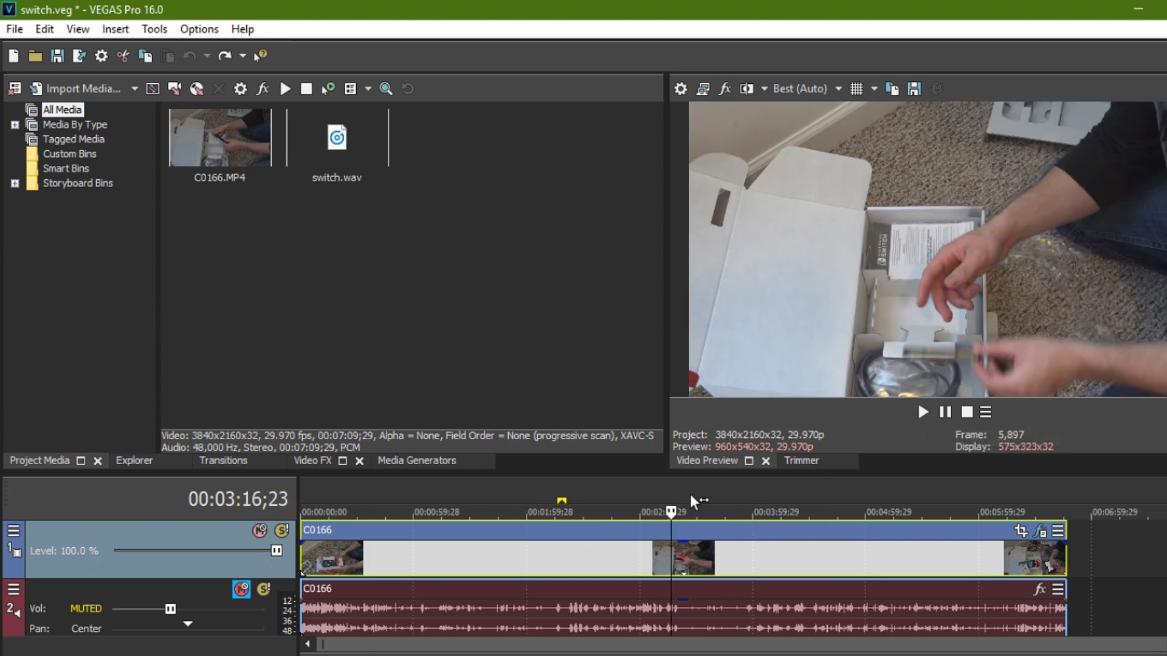